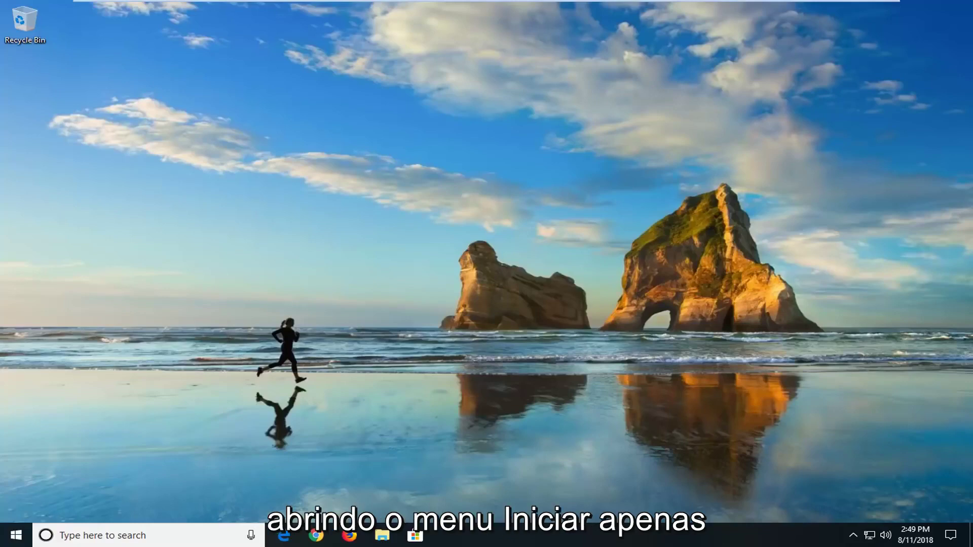
Launch Command Prompt as administrator from Start search and centre its window
click(15, 535)
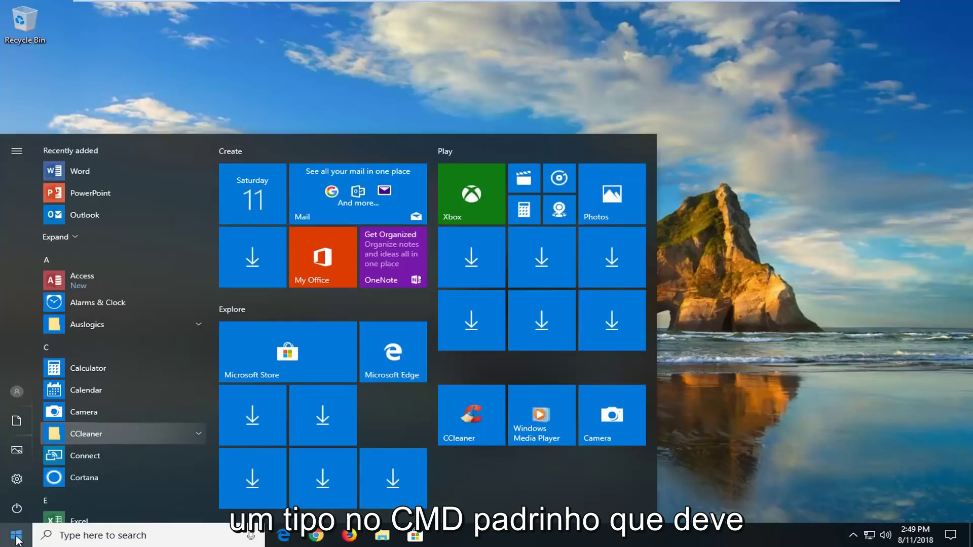
text(cmd)
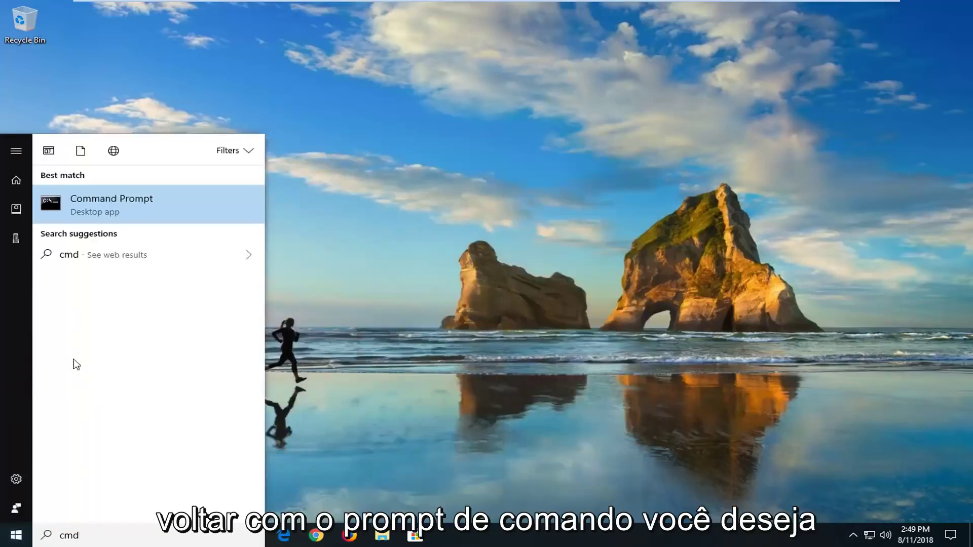
right_click(131, 207)
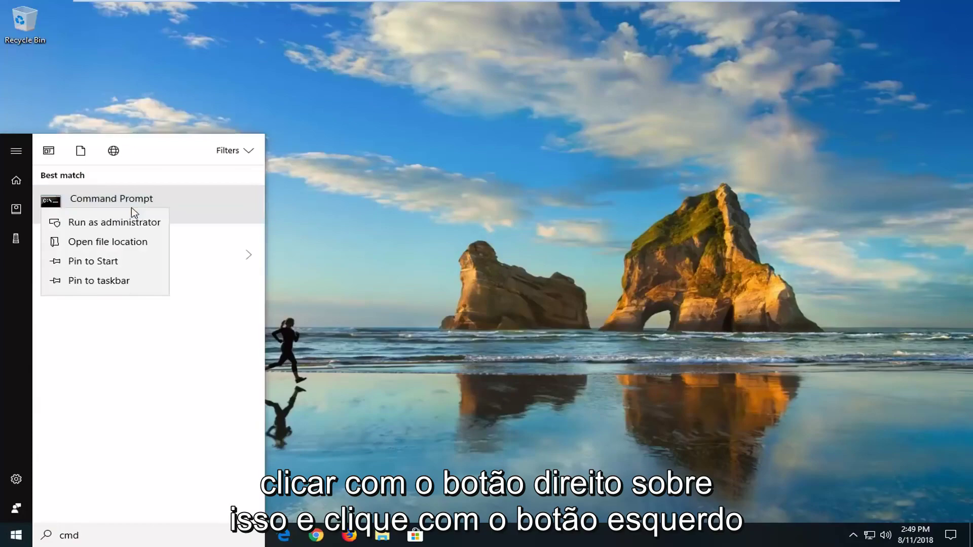
click(107, 223)
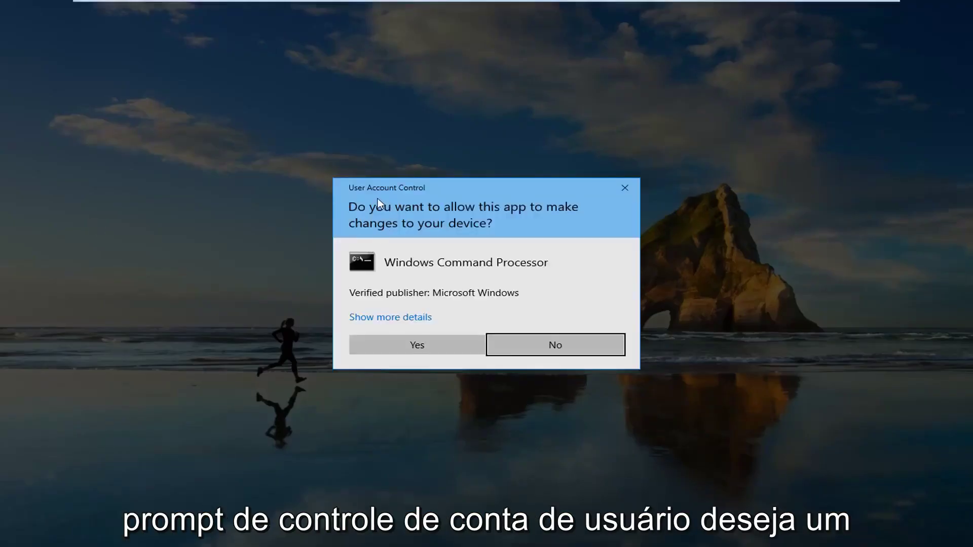
click(403, 346)
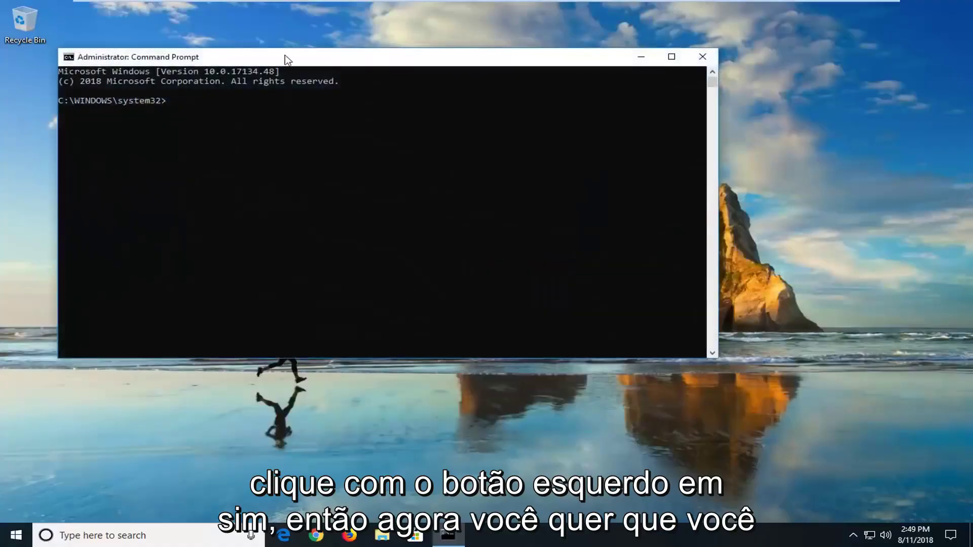
drag(288, 58, 400, 100)
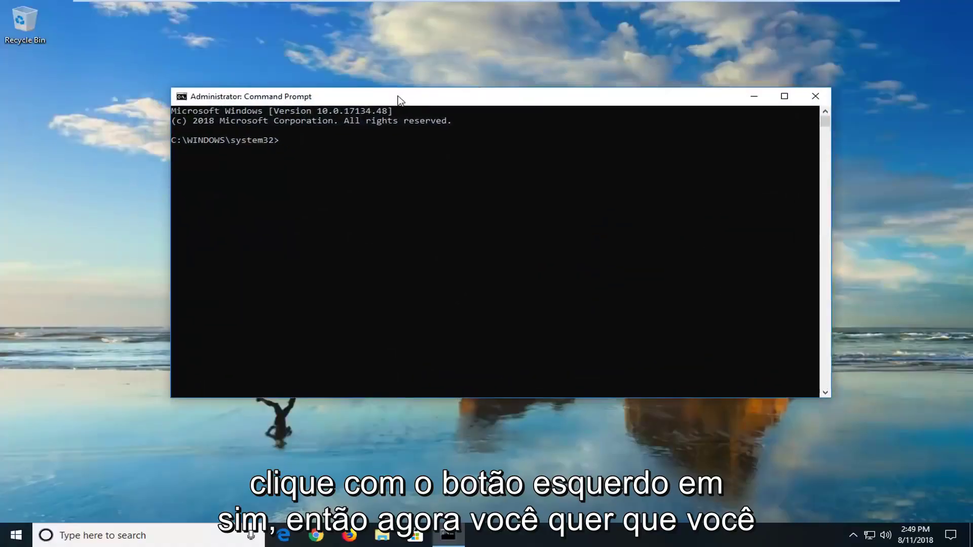
text(sl)
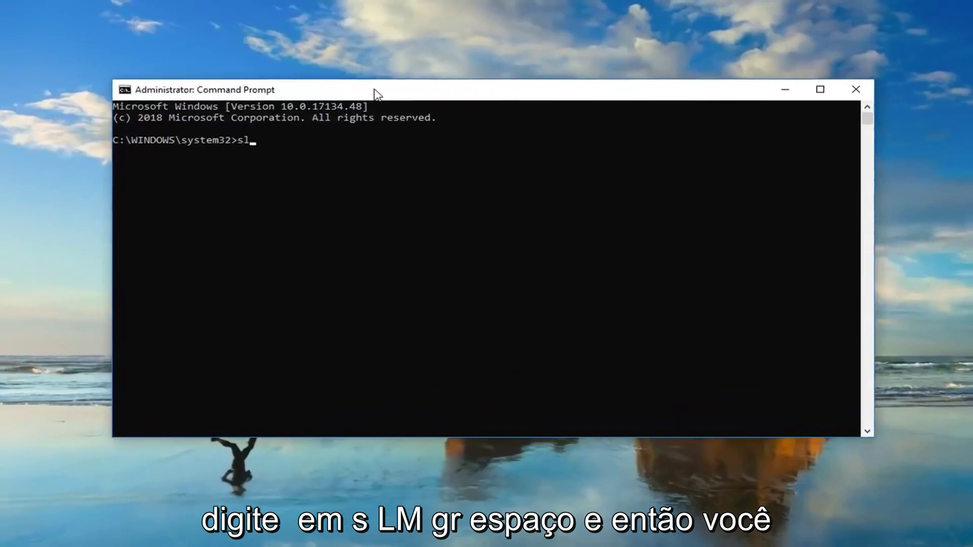
text(mgr)
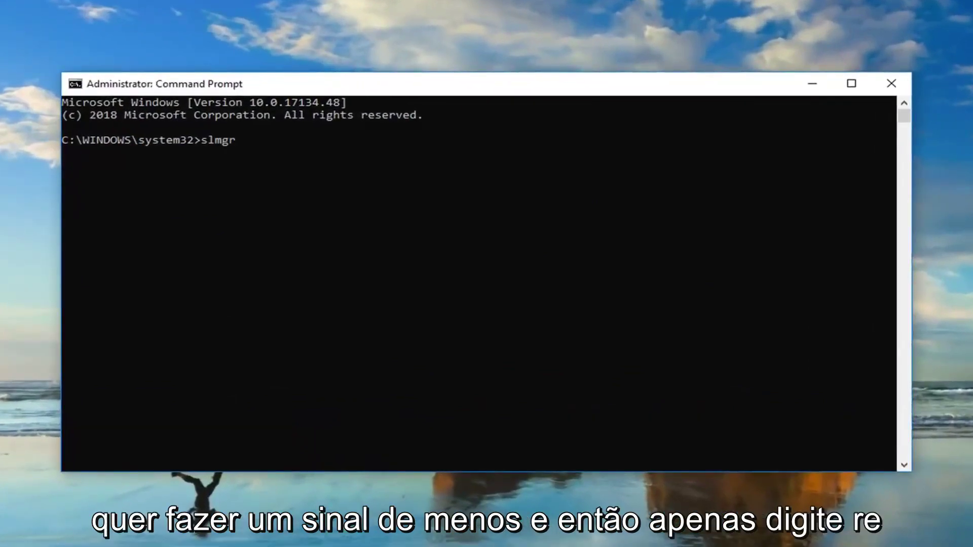
text( -)
text(re)
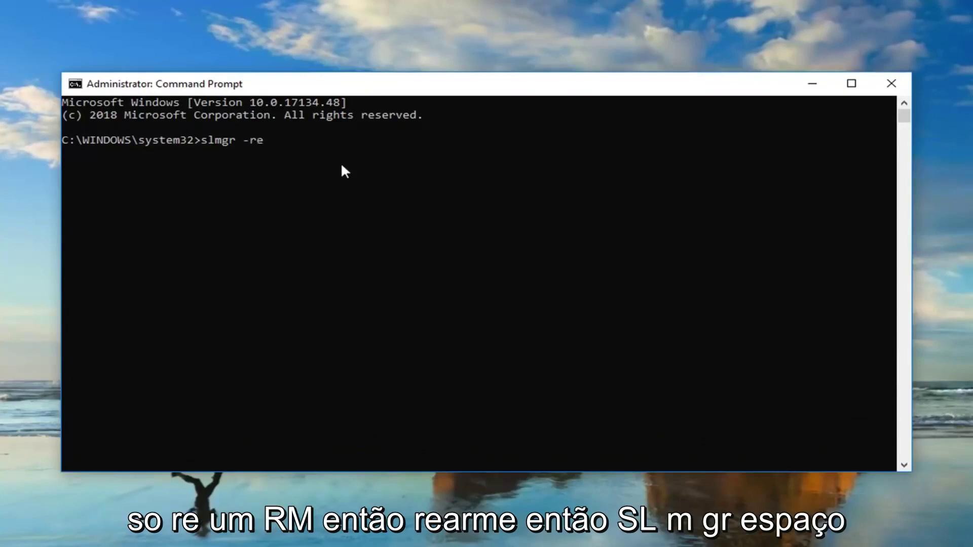
text(ar)
text(m)
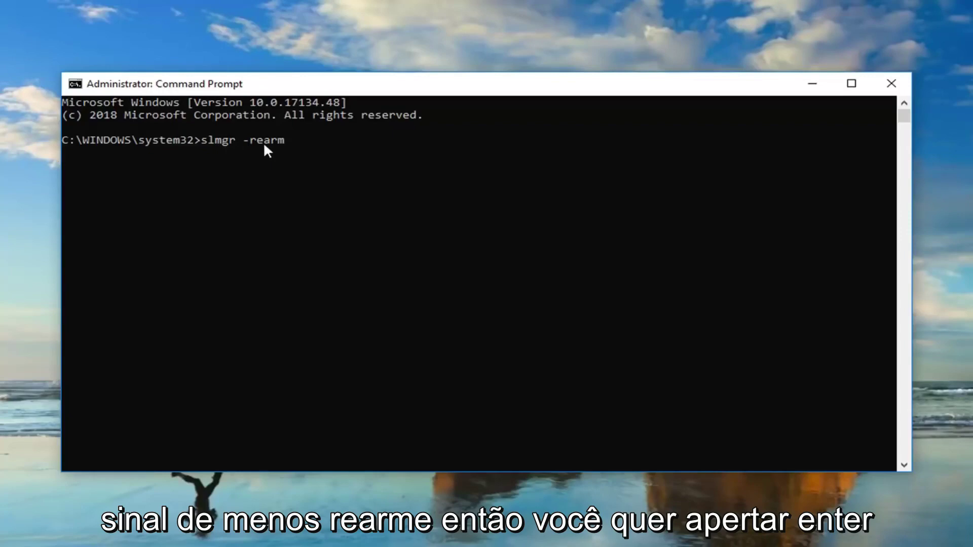
Run slmgr -rearm, dismiss the Windows Script Host error, and close Command Prompt
key(Return)
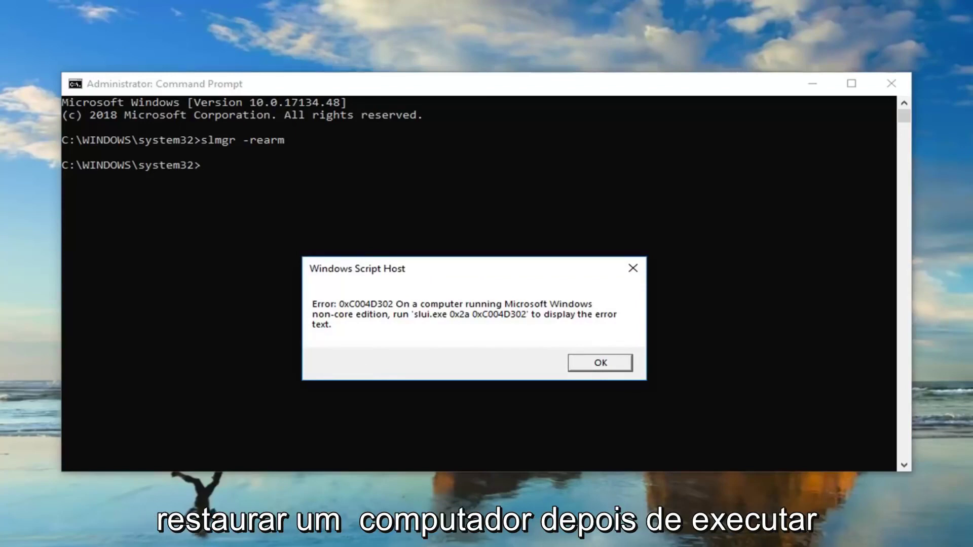
click(650, 266)
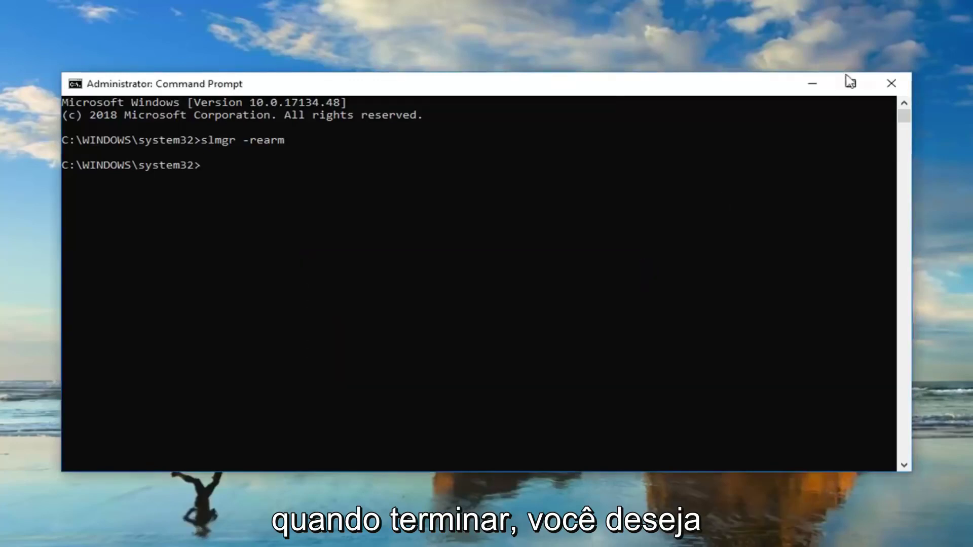
click(892, 83)
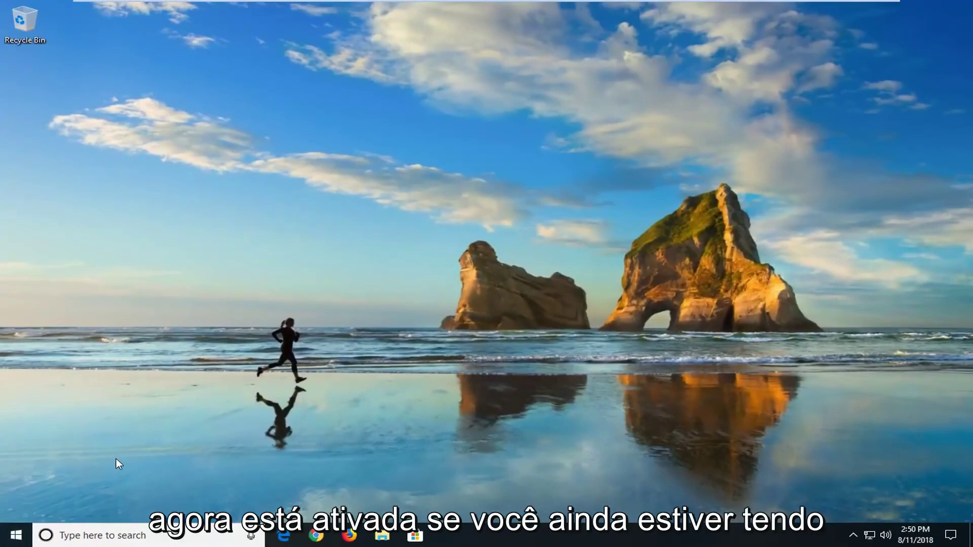
Launch regedit as administrator from Start search and reposition its window
click(12, 540)
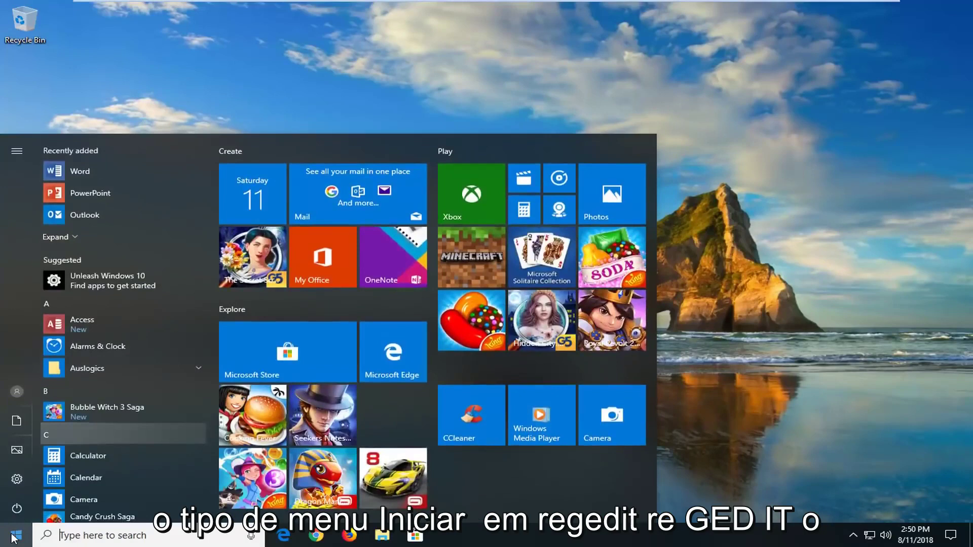
text(regedit)
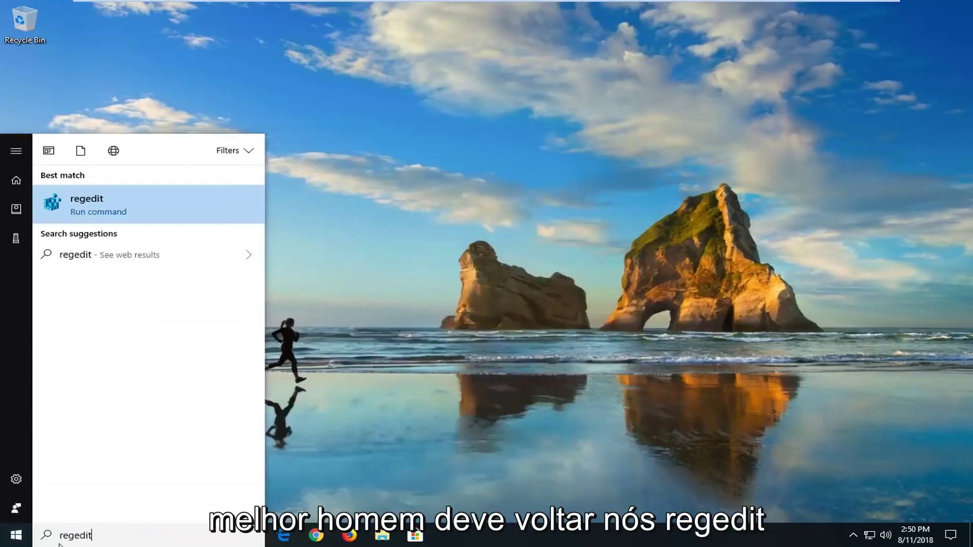
right_click(57, 206)
click(66, 216)
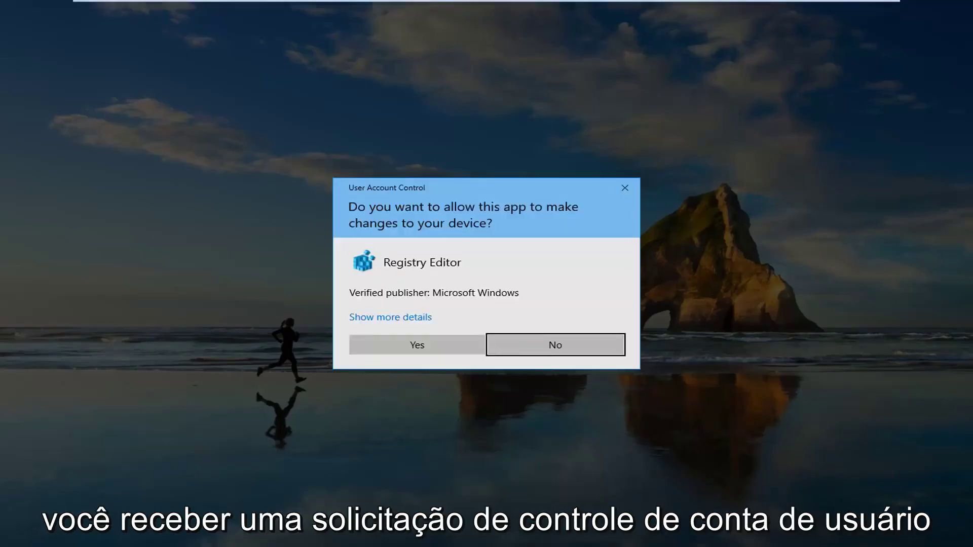
click(409, 347)
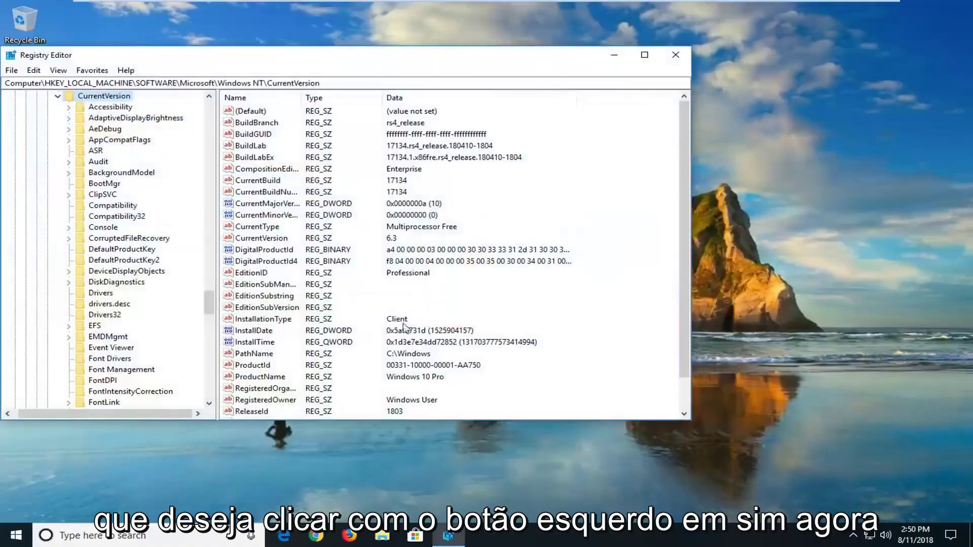
drag(229, 67, 404, 91)
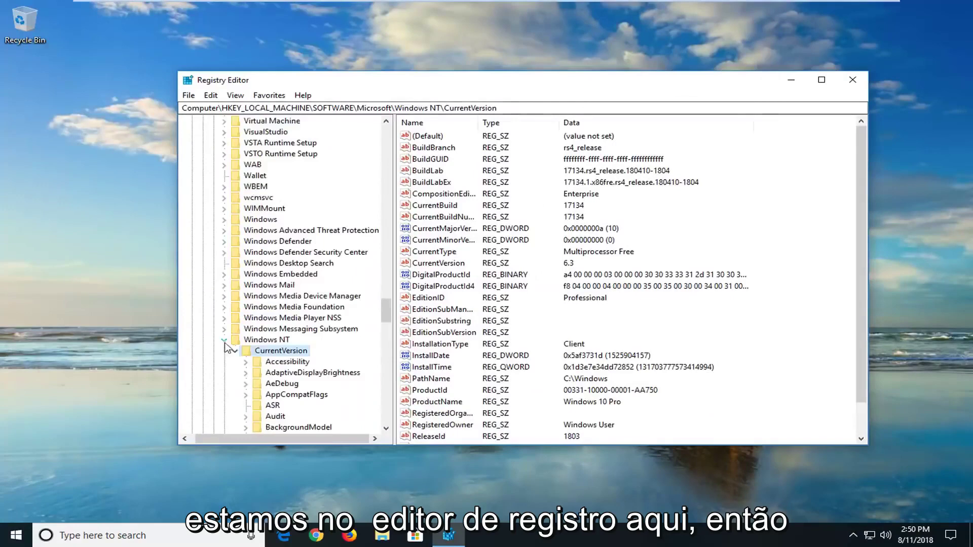
scroll(227, 299, down, 3)
scroll(227, 299, up, 6)
scroll(227, 299, up, 5)
scroll(227, 297, up, 5)
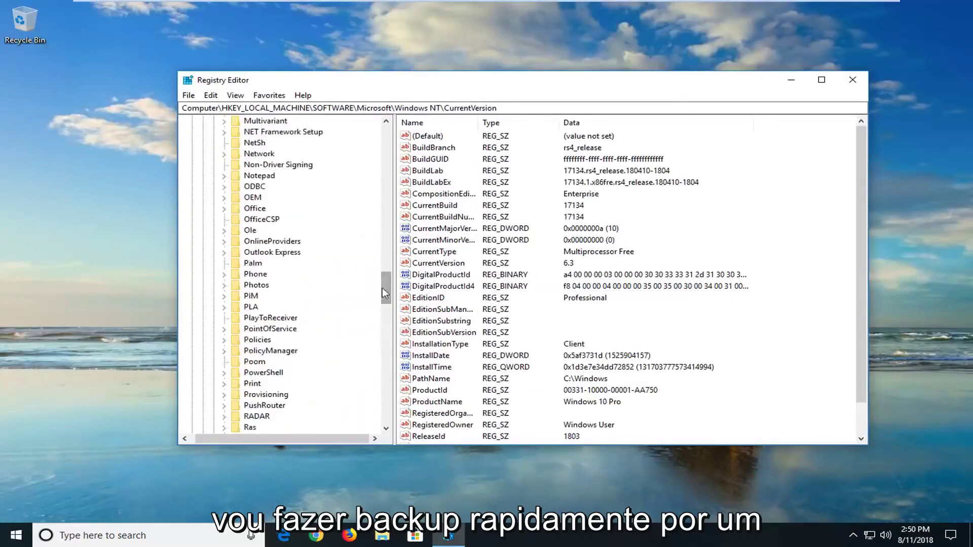
scroll(221, 281, up, 5)
scroll(213, 259, up, 3)
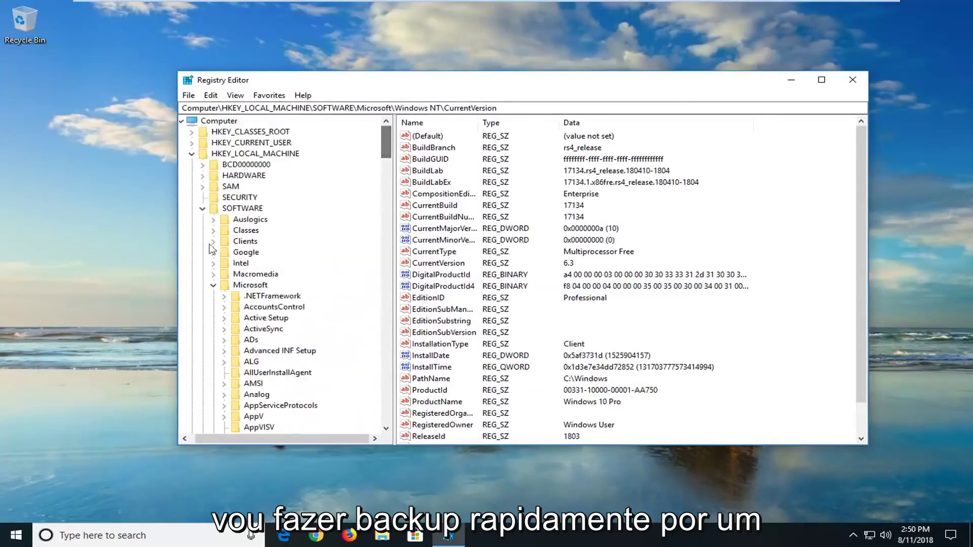
Collapse the Microsoft, SOFTWARE and HKEY_LOCAL_MACHINE keys back to the root tree
click(214, 285)
click(209, 209)
click(197, 154)
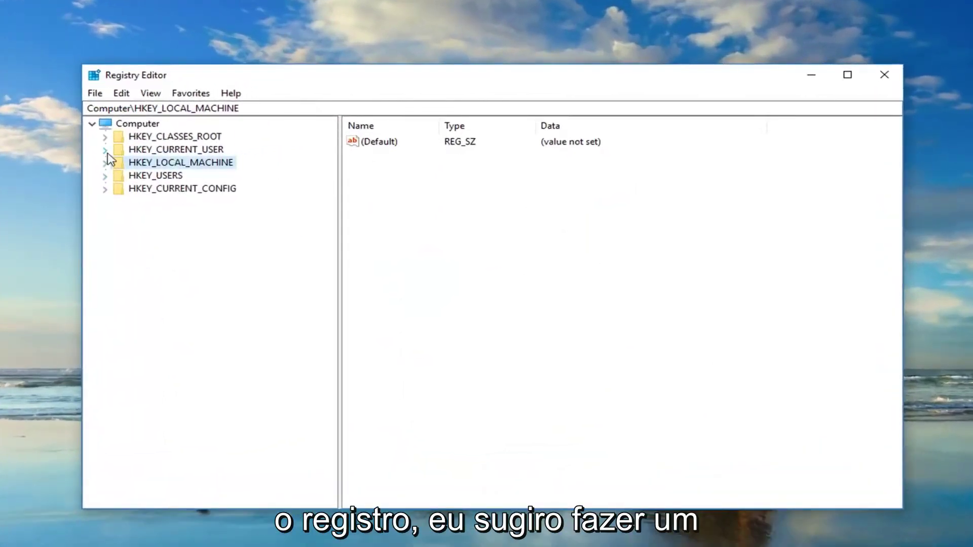
click(95, 94)
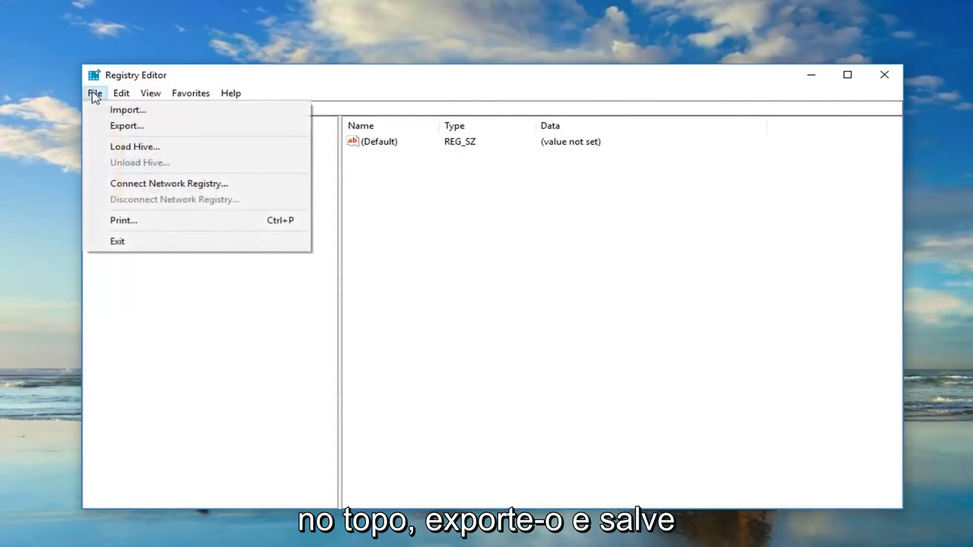
click(127, 125)
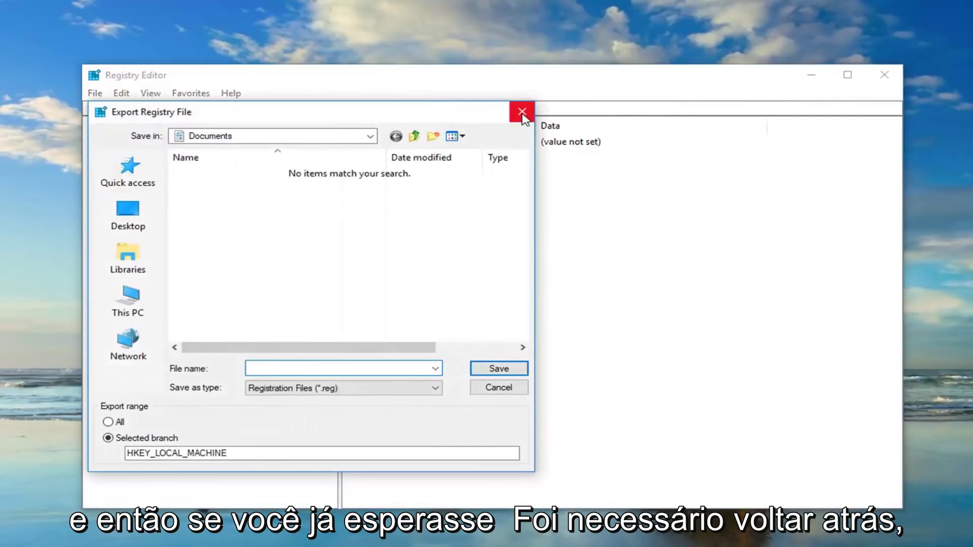
click(524, 115)
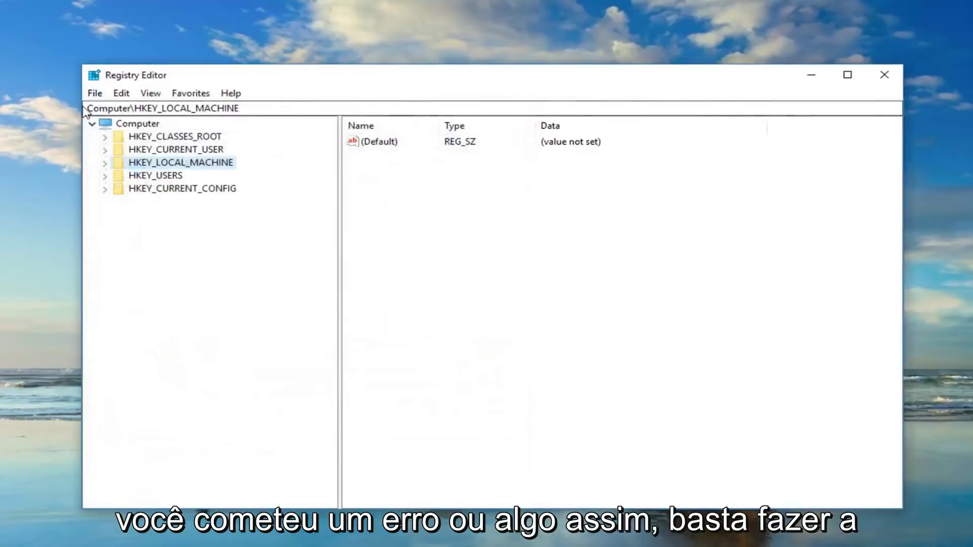
click(95, 93)
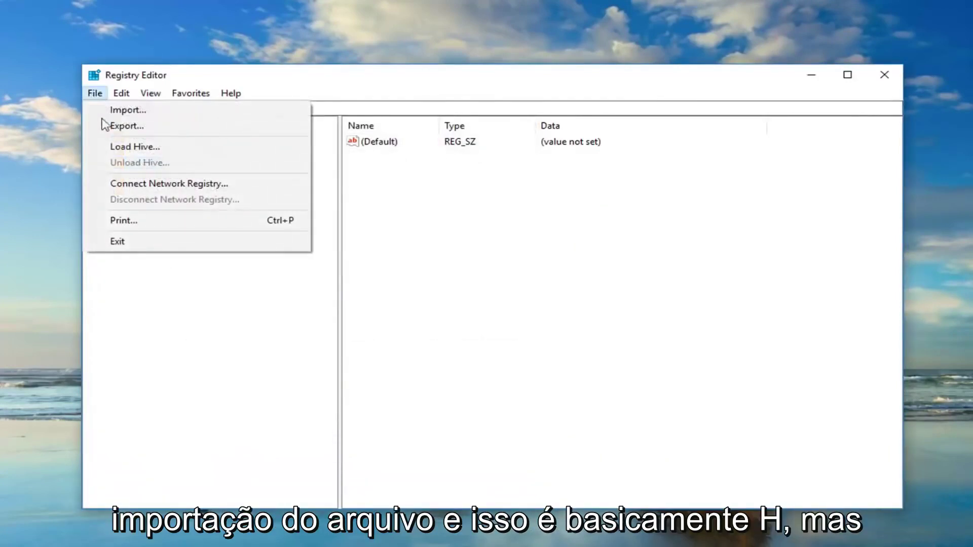
click(129, 110)
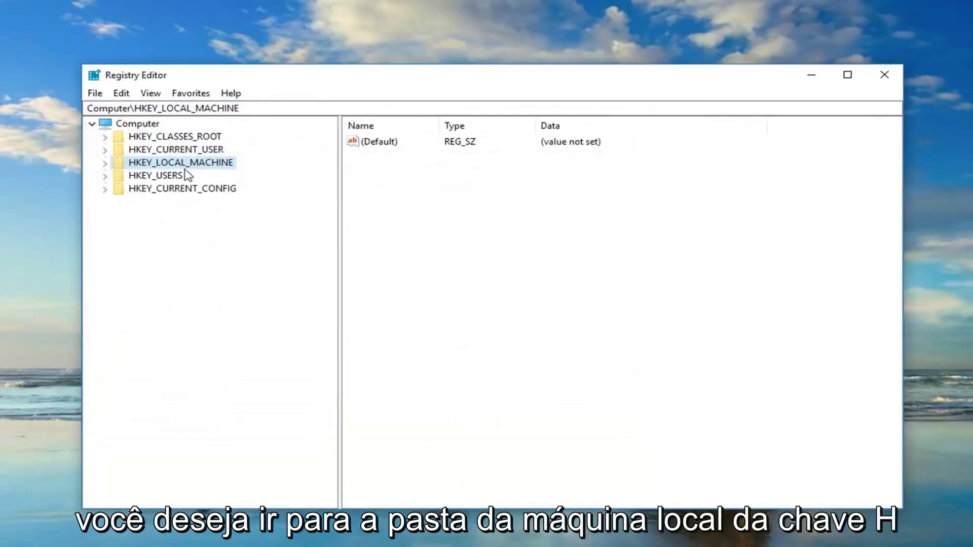
Expand HKEY_LOCAL_MACHINE, SOFTWARE and Microsoft in the key tree
click(105, 162)
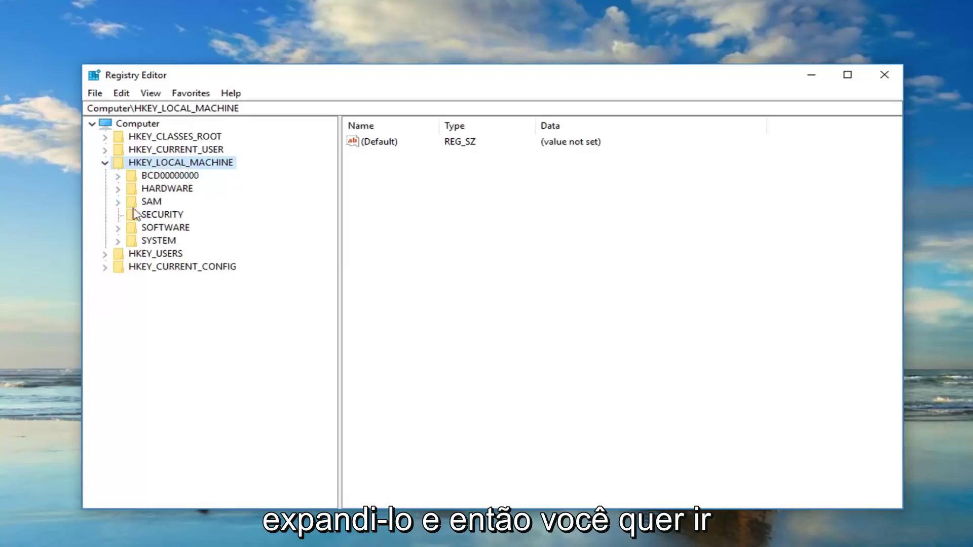
click(156, 227)
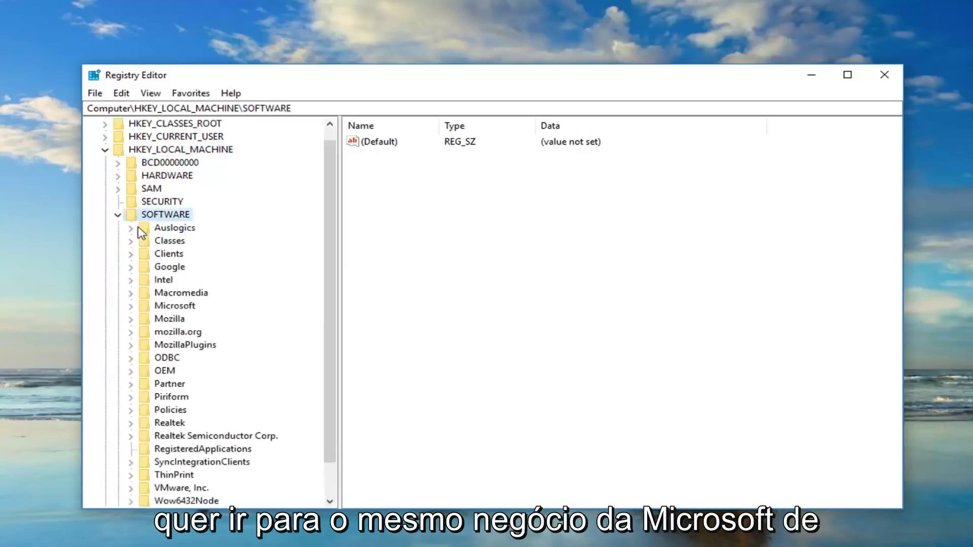
click(164, 306)
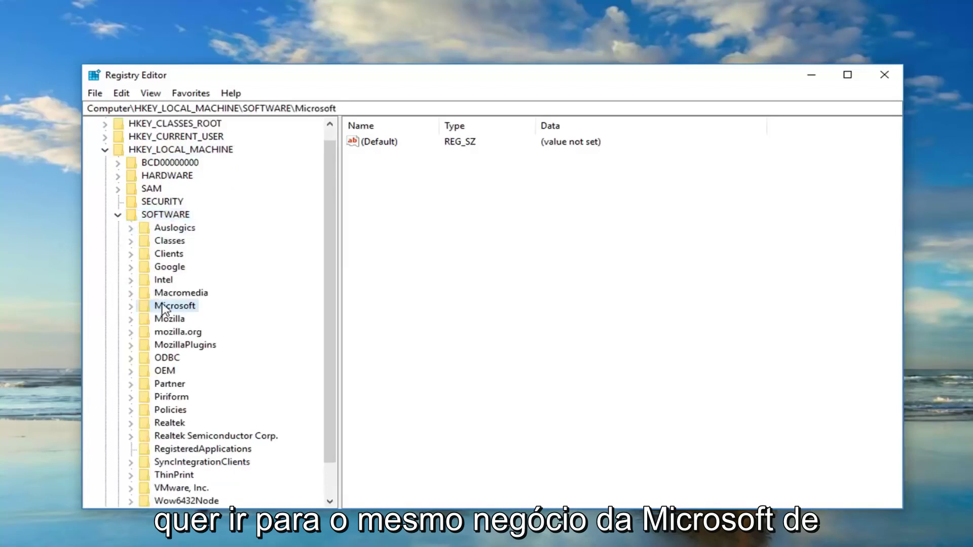
double_click(164, 308)
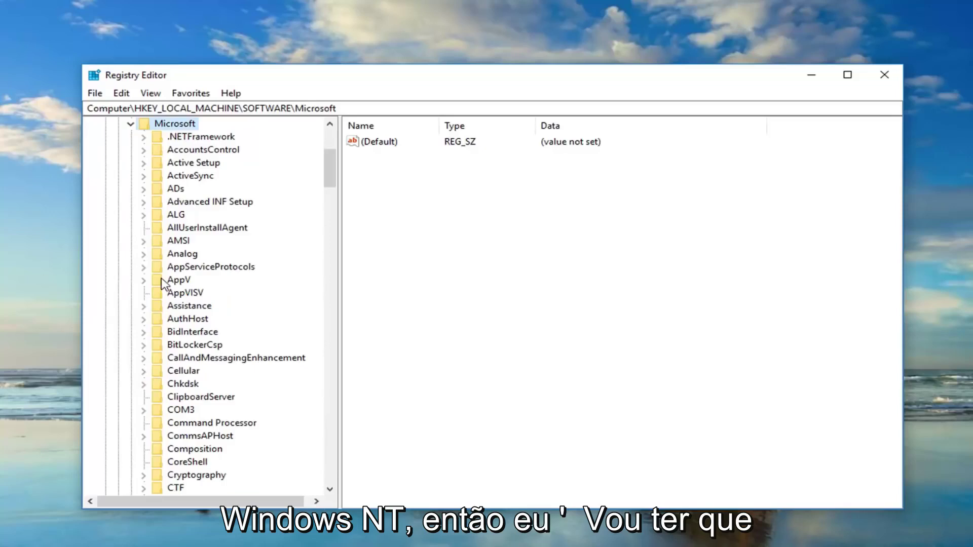
scroll(163, 283, down, 10)
scroll(163, 283, down, 10)
scroll(162, 283, down, 8)
scroll(163, 283, down, 10)
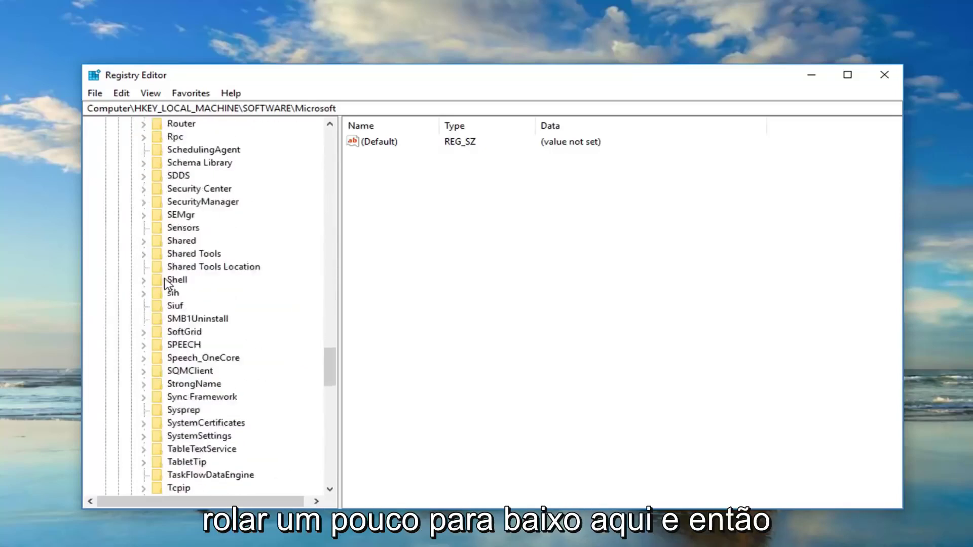
scroll(163, 282, down, 8)
scroll(163, 283, down, 3)
scroll(163, 282, down, 3)
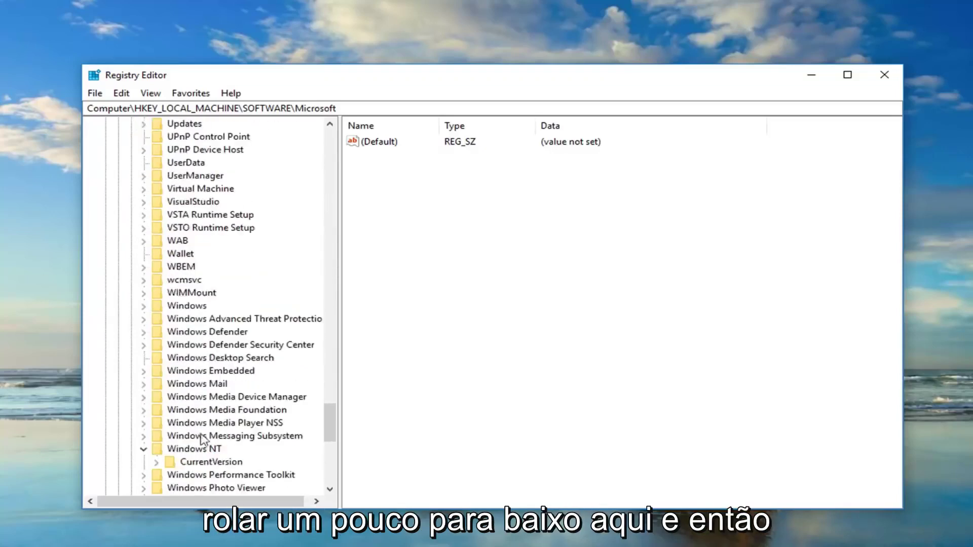
Expand Windows NT and select CurrentVersion to list its values
click(194, 448)
click(212, 461)
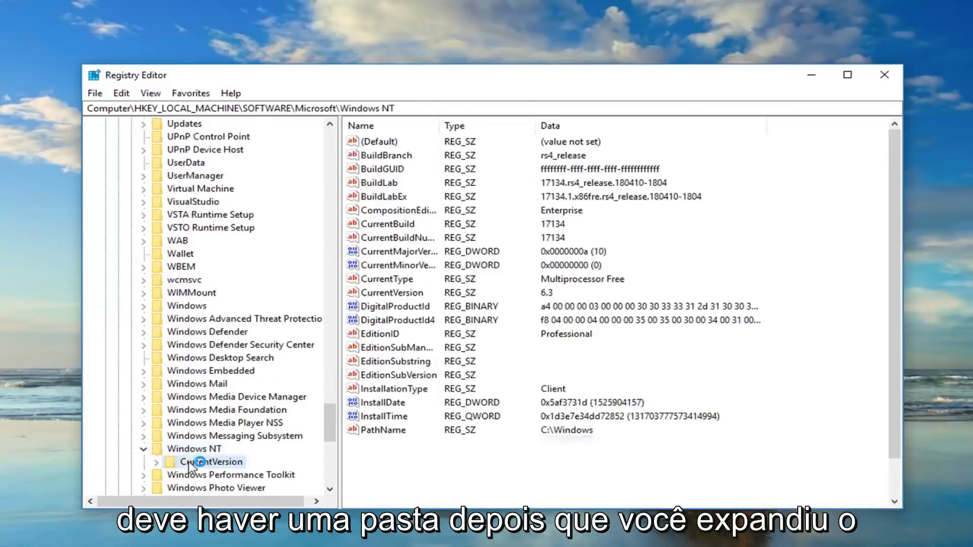
click(191, 449)
click(190, 462)
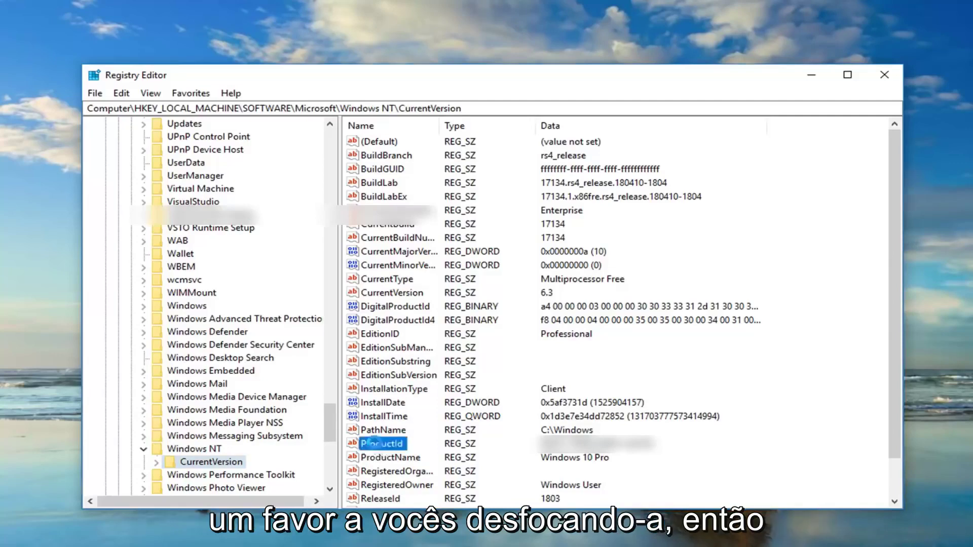
Open the ProductId string value under CurrentVersion to view its data
double_click(380, 444)
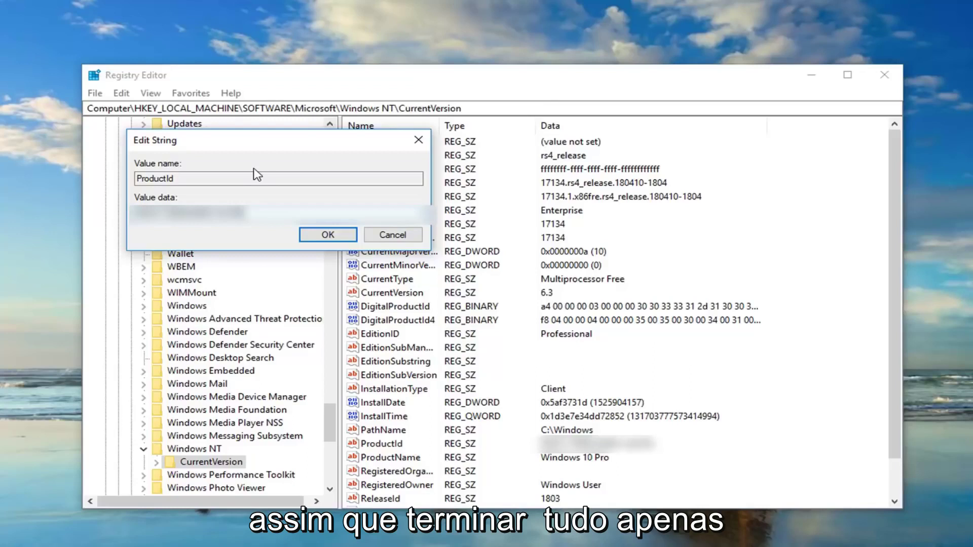
Confirm the ProductId Edit String dialog with OK, leaving the data unchanged
click(310, 234)
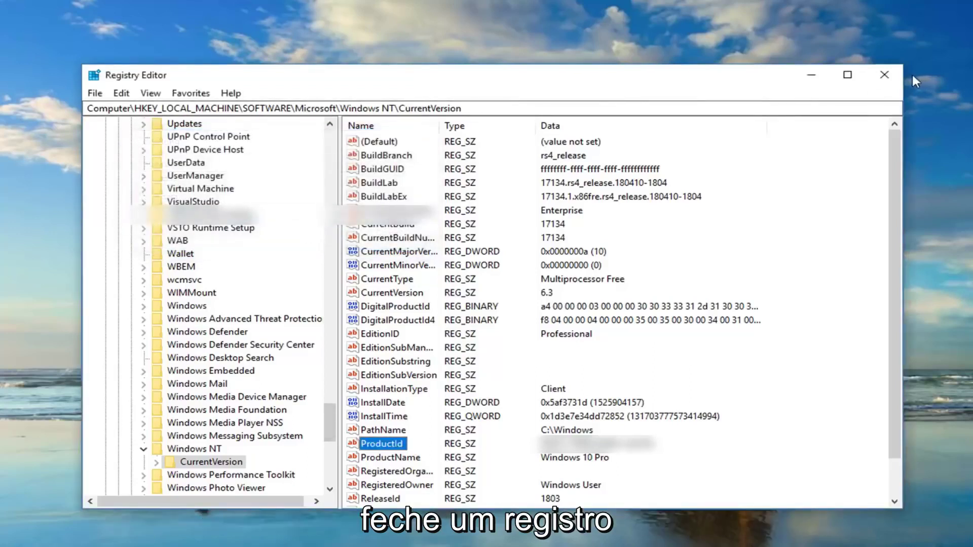